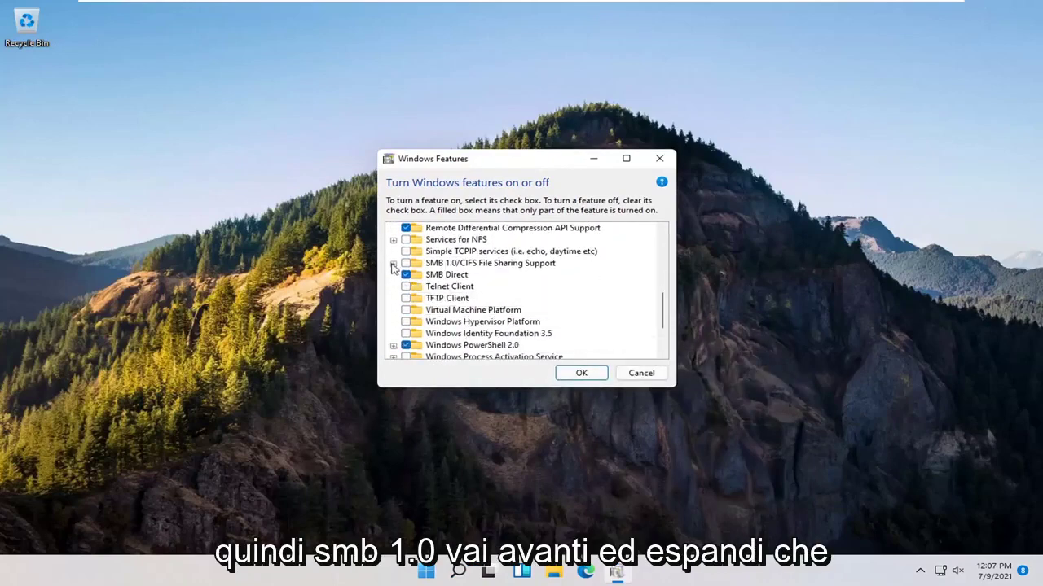
Enable the SMB 1.0/CIFS Client feature under SMB 1.0/CIFS File Sharing Support, apply it and restart the computer.
{"action": "left_click", "coordinate": [393, 263]}
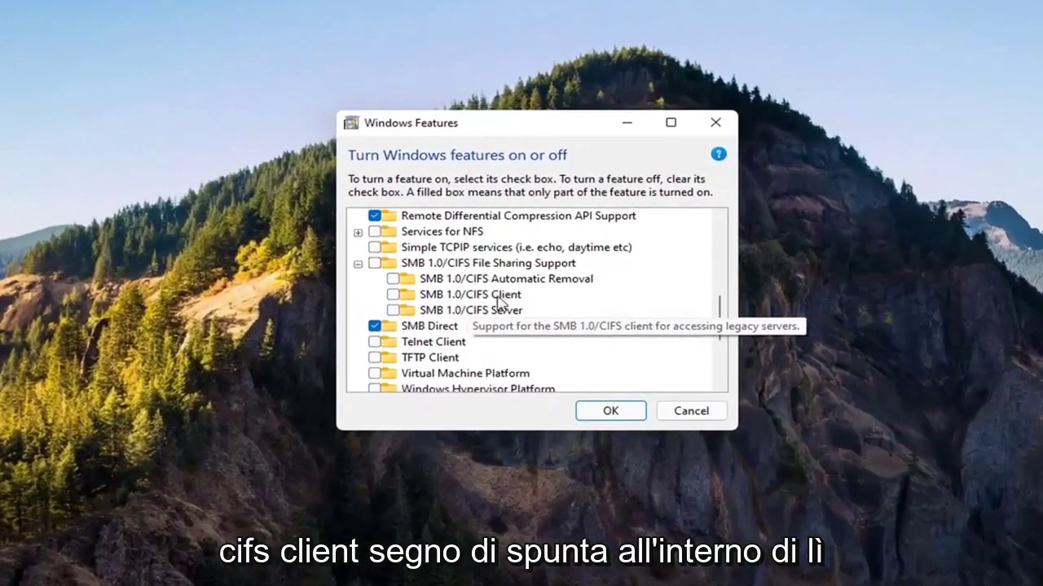
{"action": "left_click", "coordinate": [392, 294]}
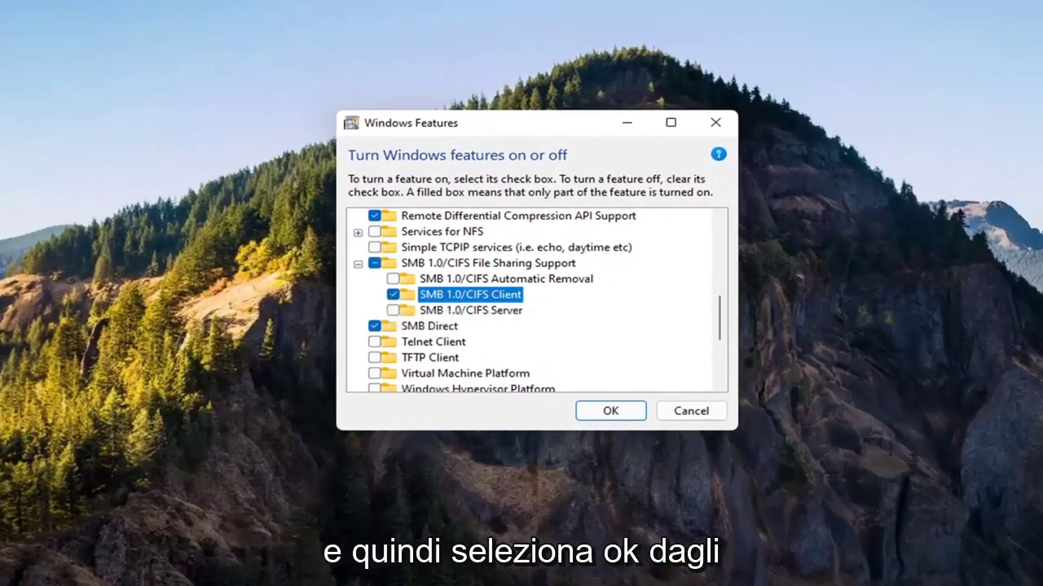
{"action": "left_click", "coordinate": [625, 418]}
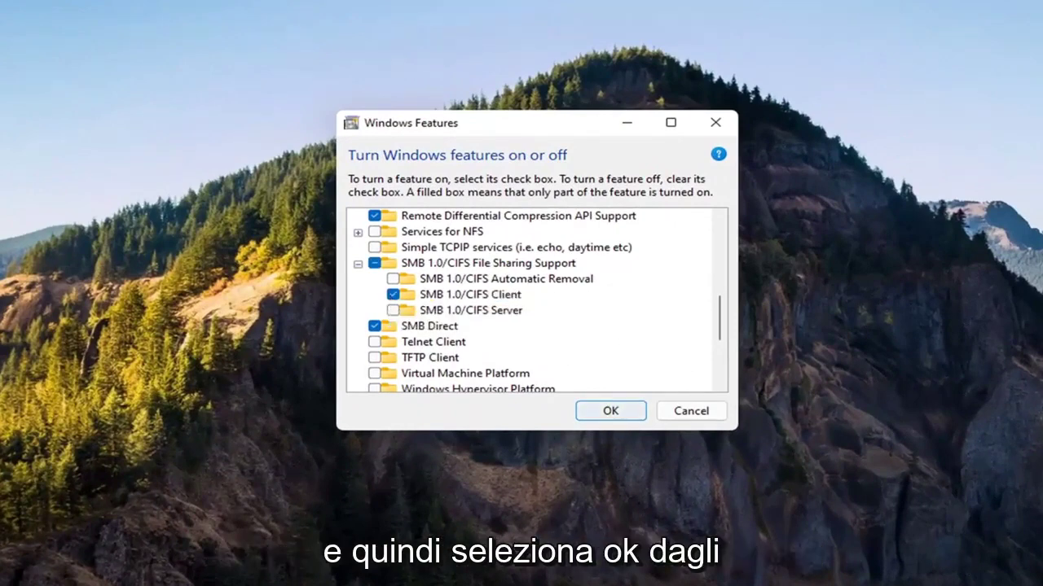
{"action": "left_click", "coordinate": [610, 412]}
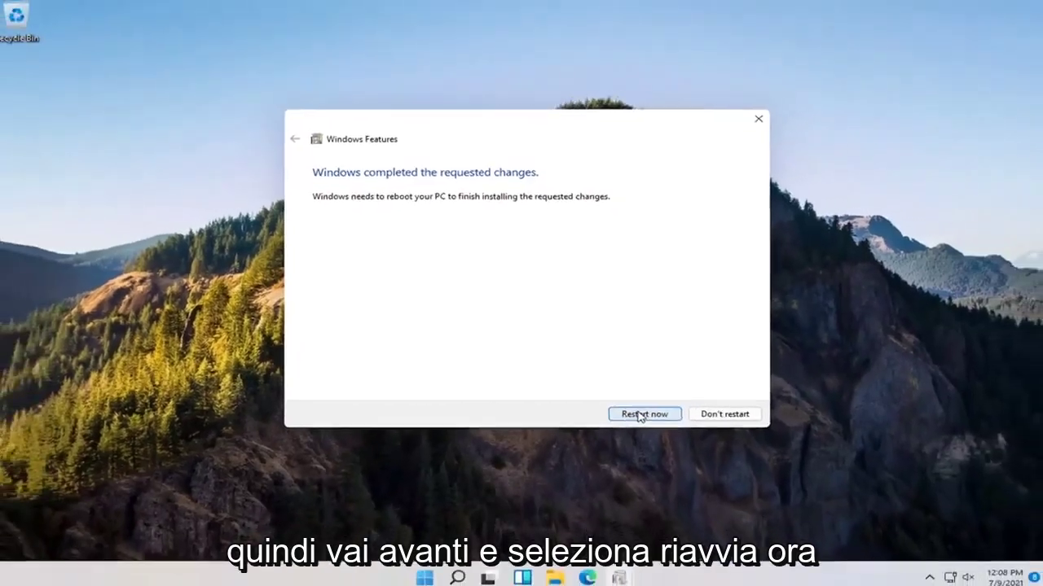
{"action": "left_click", "coordinate": [658, 430]}
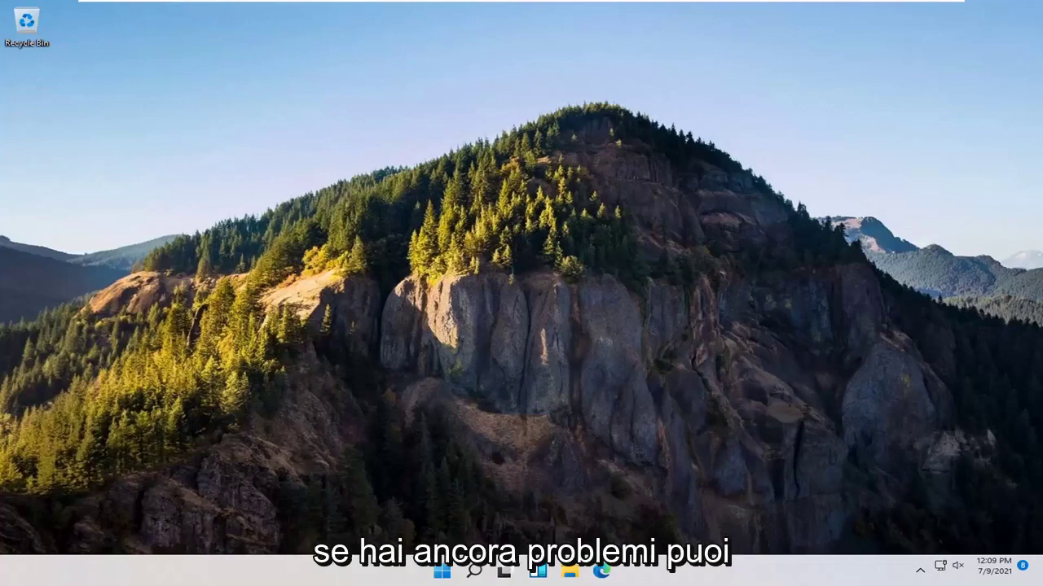
Search for Control Panel, open it and display its items by Category.
{"action": "left_click", "coordinate": [473, 571]}
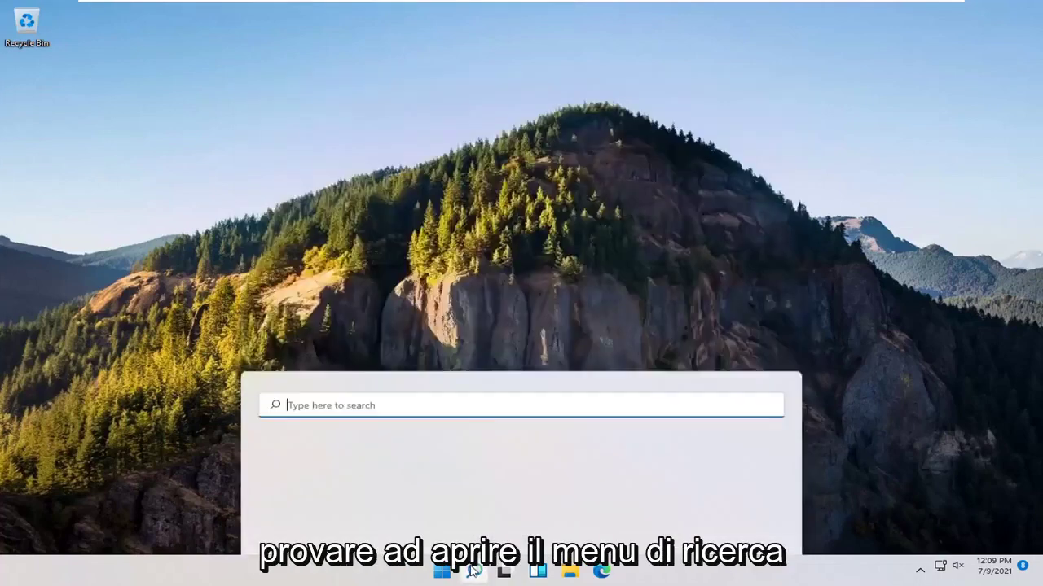
{"action": "type", "text": "control panel"}
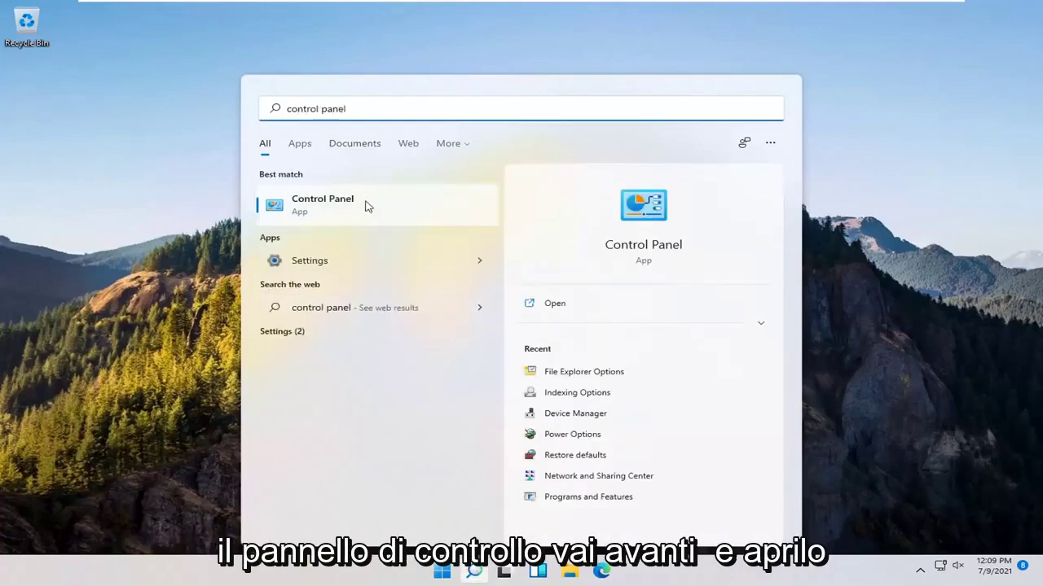
{"action": "left_click", "coordinate": [339, 213]}
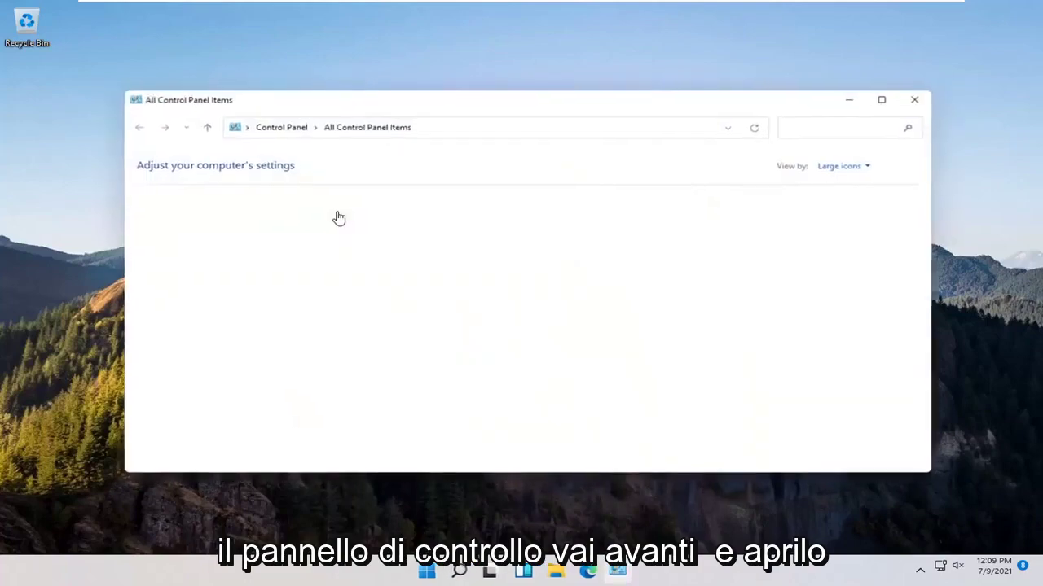
{"action": "left_click", "coordinate": [839, 165]}
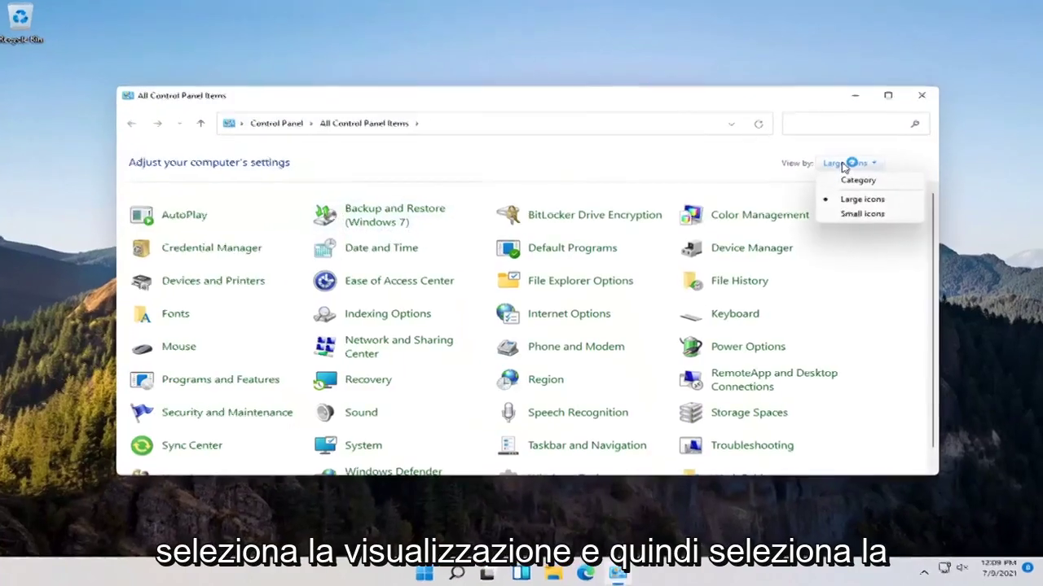
{"action": "left_click", "coordinate": [857, 180]}
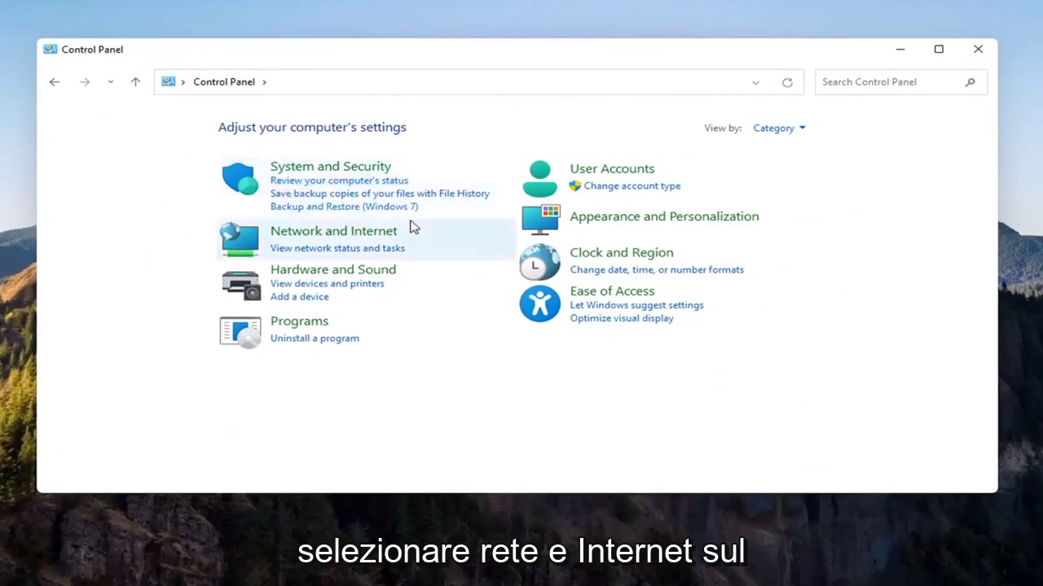
Open the advanced sharing settings of the Network and Sharing Center under Network and Internet.
{"action": "left_click", "coordinate": [359, 236]}
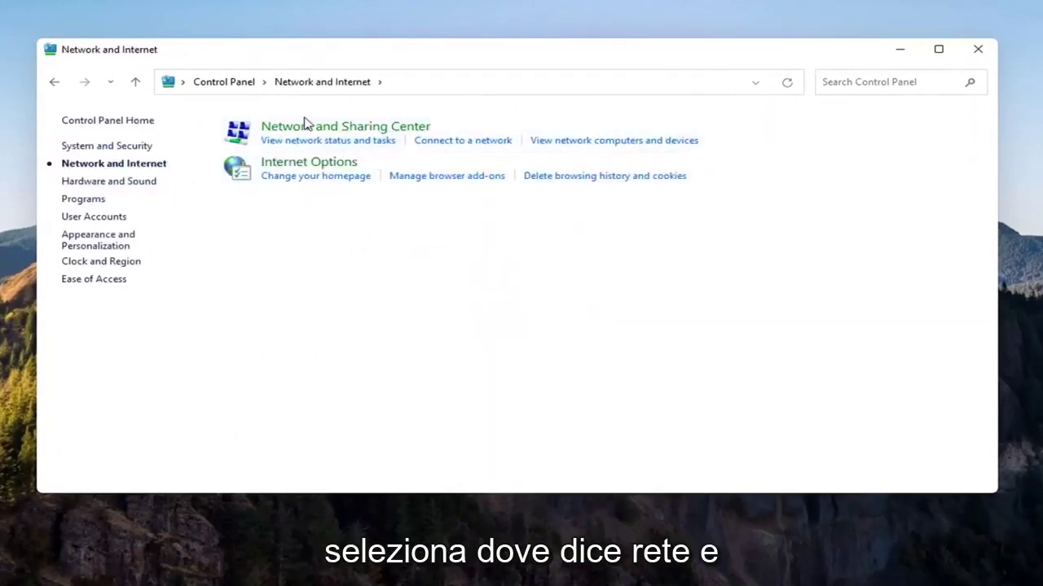
{"action": "left_click", "coordinate": [381, 128]}
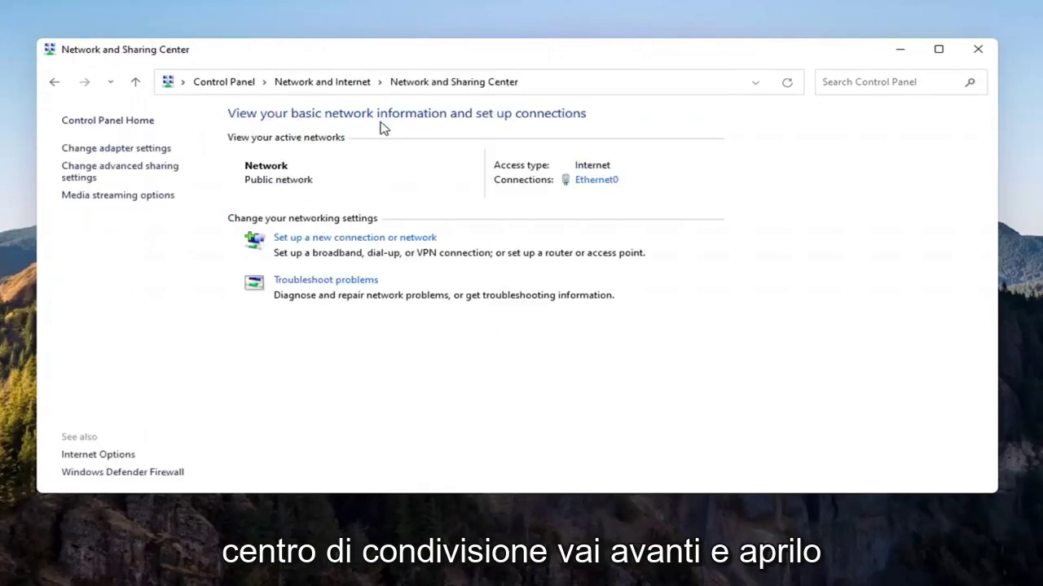
{"action": "left_click", "coordinate": [86, 179]}
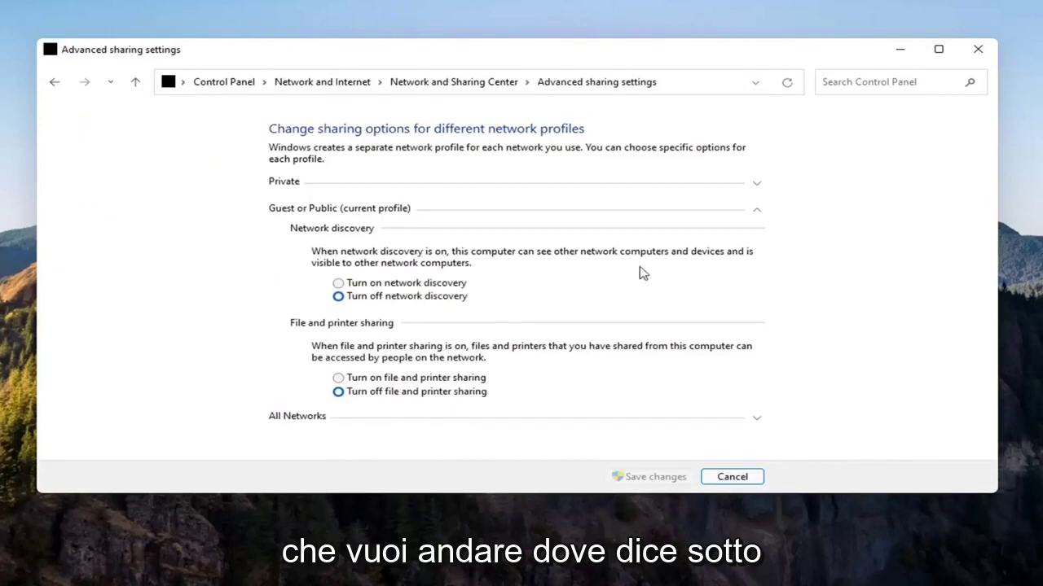
Turn on file and printer sharing for the Private network profile and save the changes.
{"action": "left_click", "coordinate": [354, 182]}
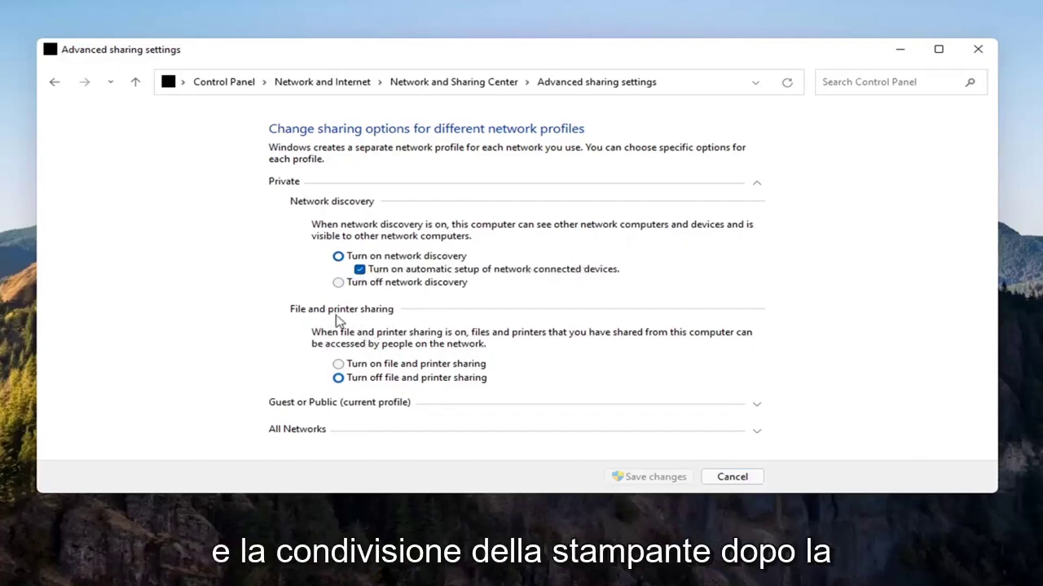
{"action": "left_click", "coordinate": [338, 364]}
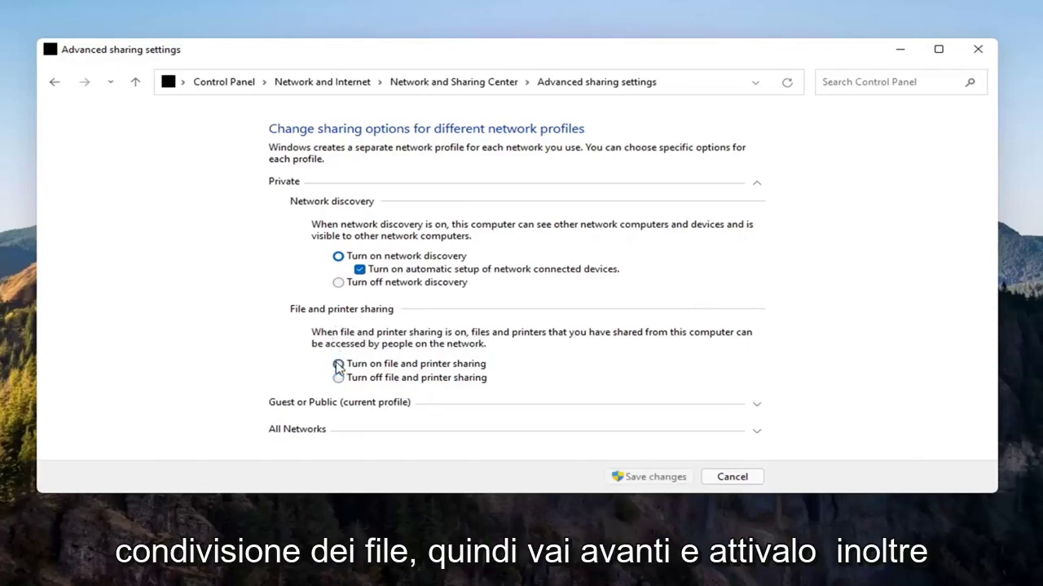
{"action": "left_click", "coordinate": [657, 477]}
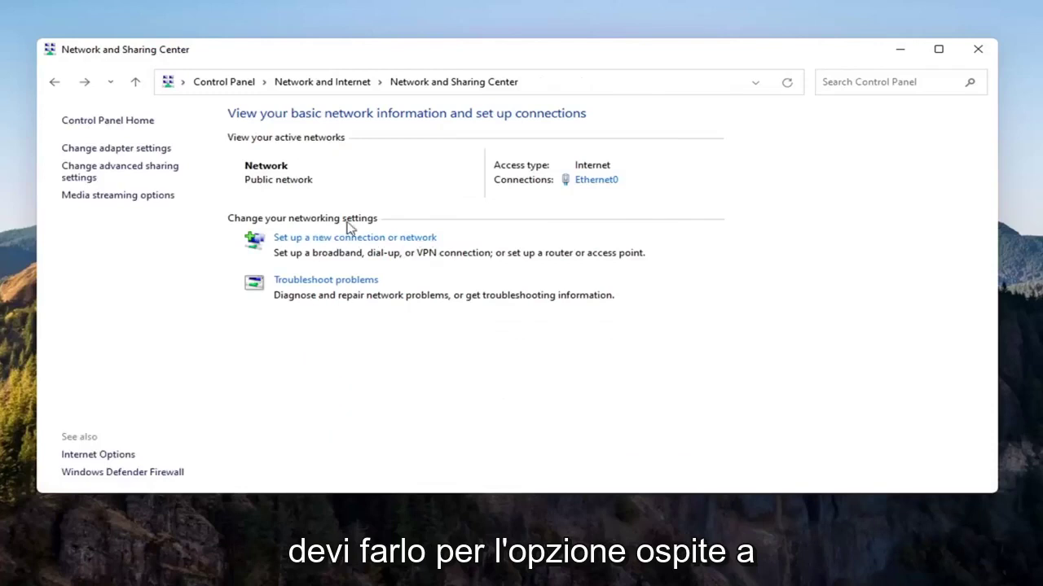
Reopen the advanced sharing settings, check the Private profile's network discovery and file sharing options, and close the window.
{"action": "left_click", "coordinate": [139, 173]}
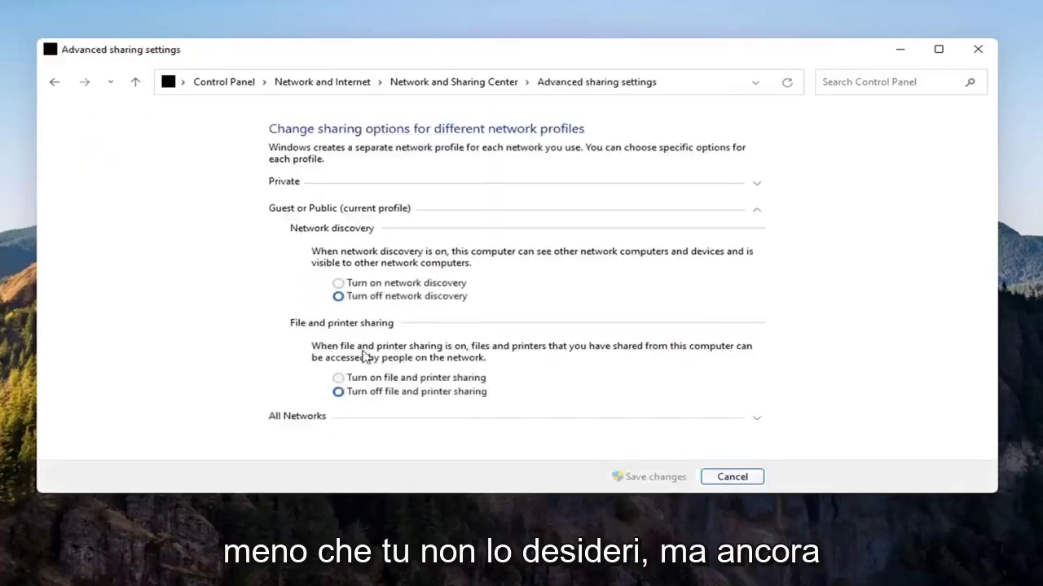
{"action": "left_click", "coordinate": [308, 211]}
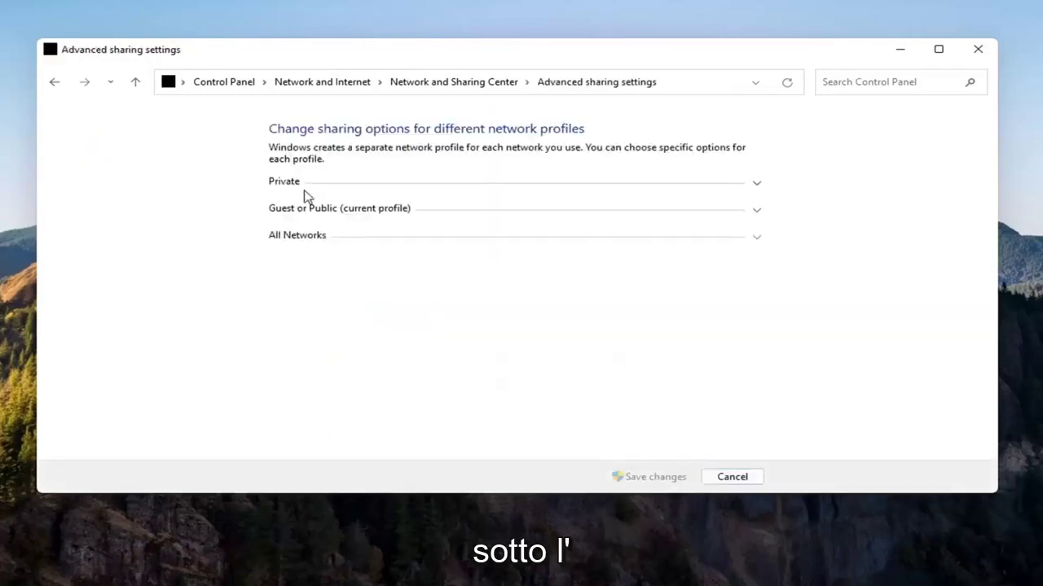
{"action": "left_click", "coordinate": [311, 184]}
{"action": "left_click", "coordinate": [477, 186]}
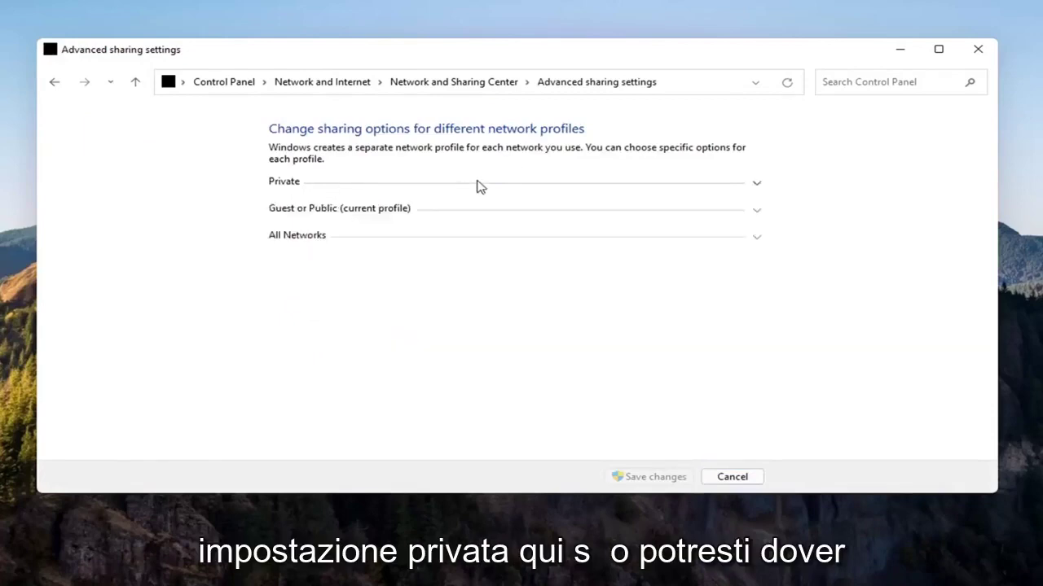
{"action": "left_click", "coordinate": [477, 187]}
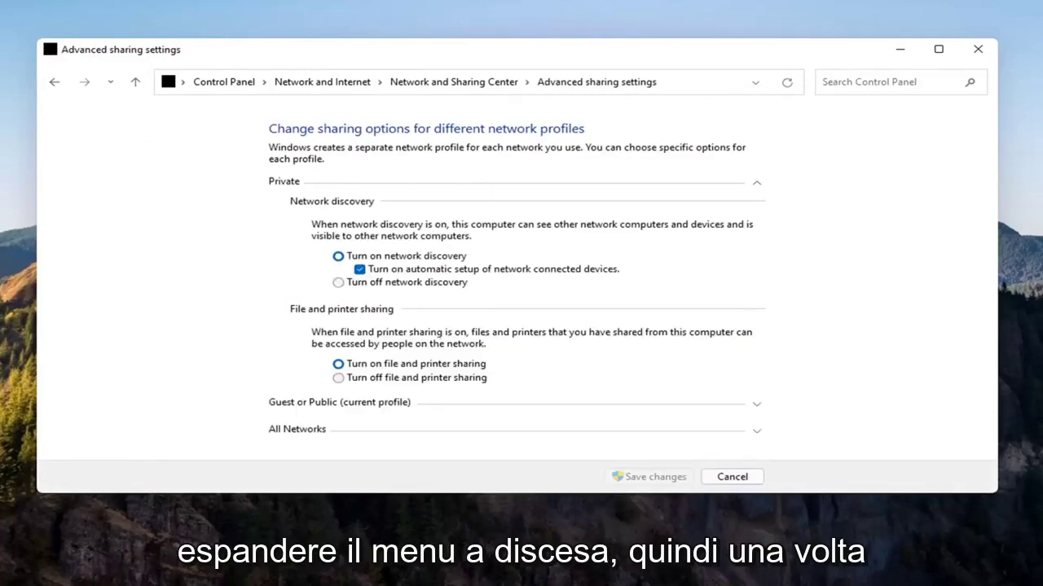
{"action": "left_click", "coordinate": [977, 49]}
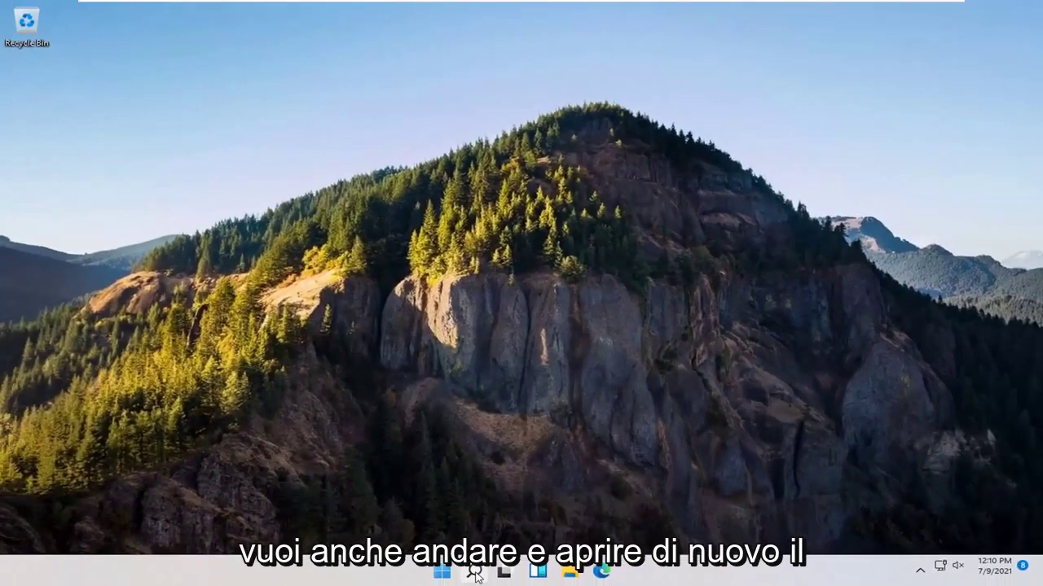
Search for services and open the Services app.
{"action": "left_click", "coordinate": [475, 574]}
{"action": "type", "text": "ser"}
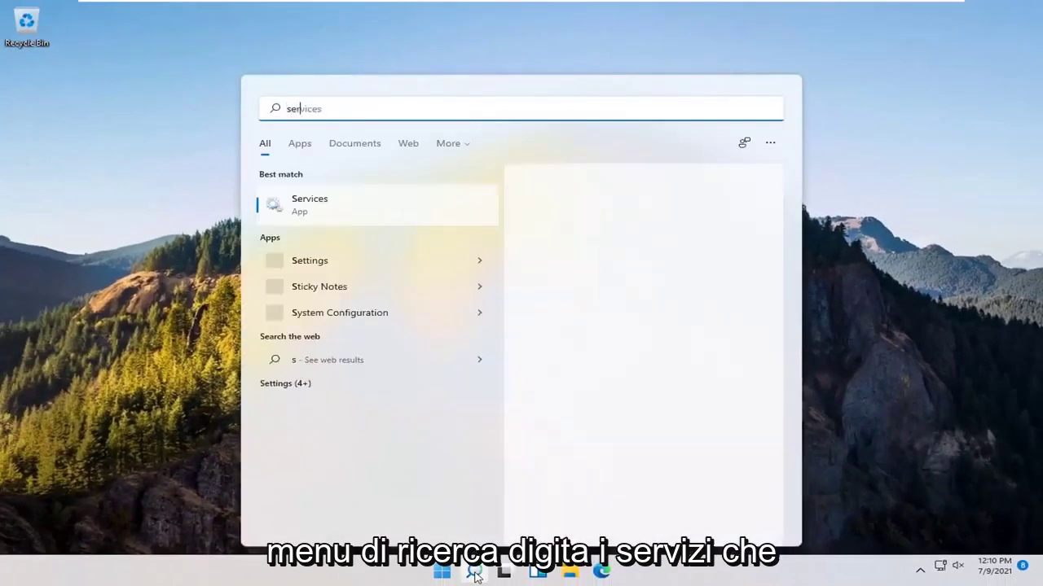
{"action": "type", "text": "vices"}
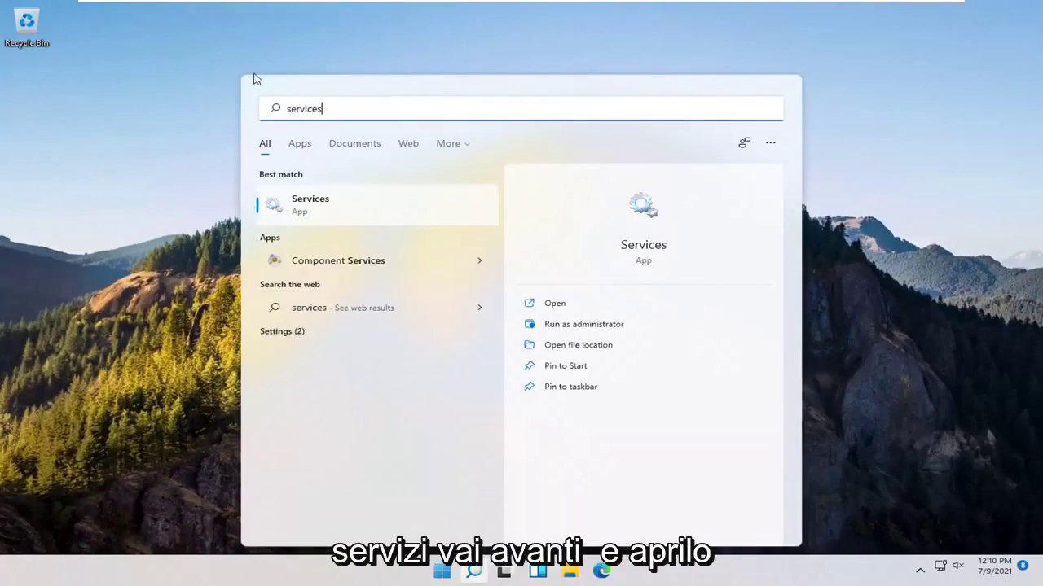
{"action": "left_click", "coordinate": [305, 210]}
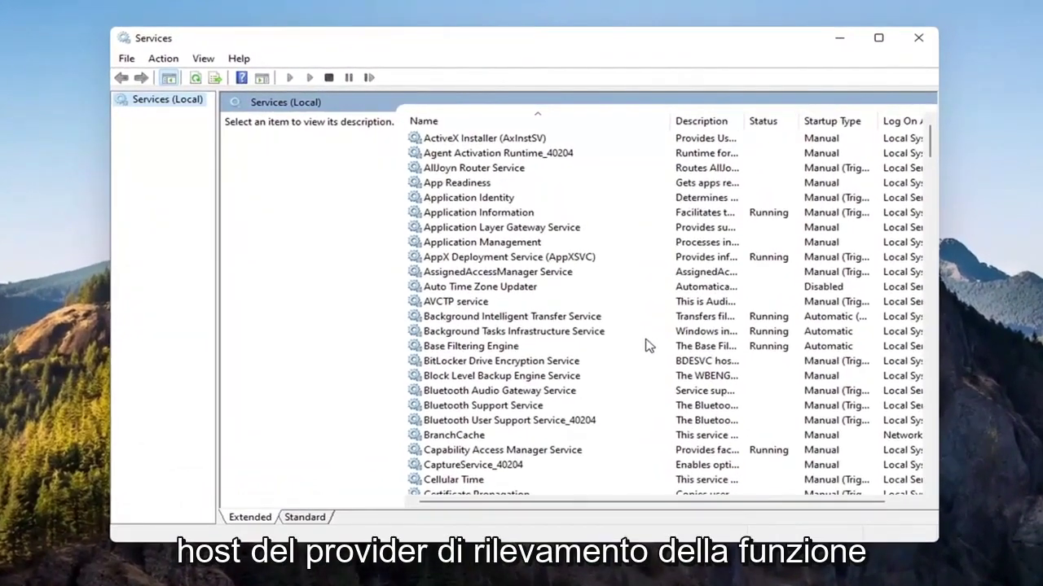
Set the Function Discovery Provider Host service's startup type to Automatic, start the service and apply the change.
{"action": "scroll", "coordinate": [645, 359], "scroll_direction": "down", "scroll_amount": 20}
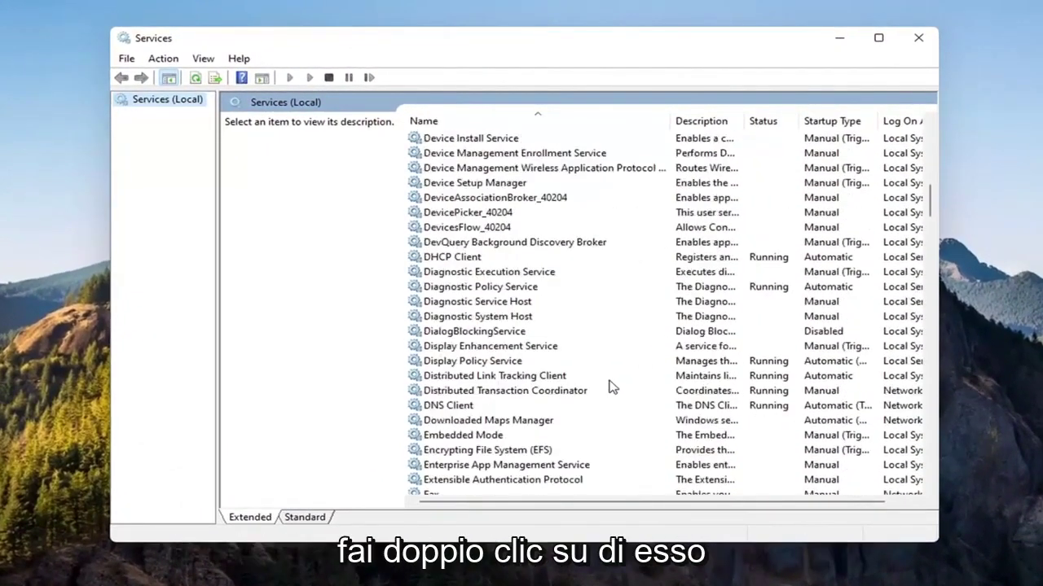
{"action": "double_click", "coordinate": [487, 302]}
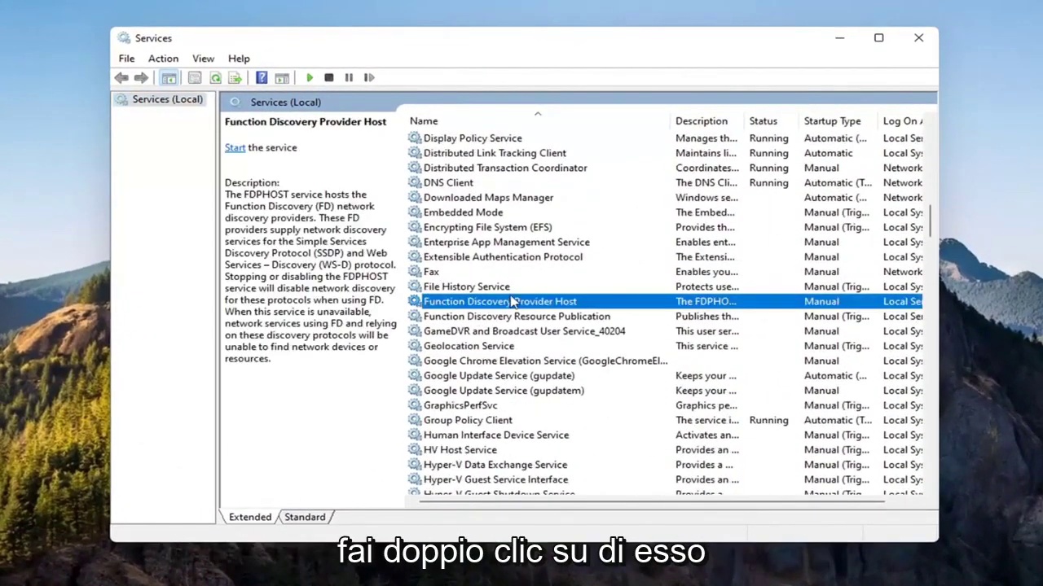
{"action": "left_click", "coordinate": [480, 277]}
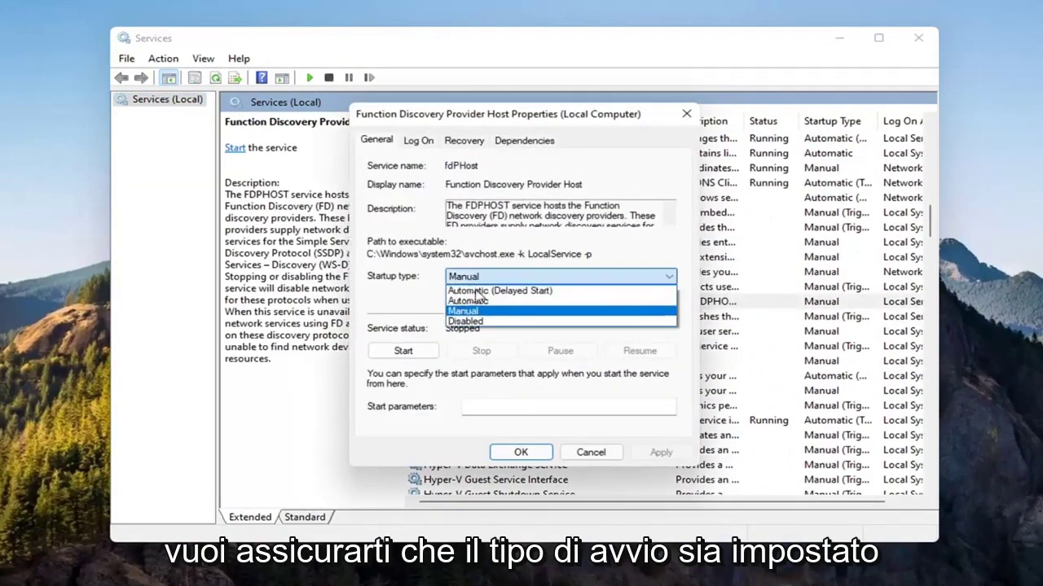
{"action": "left_click", "coordinate": [479, 302]}
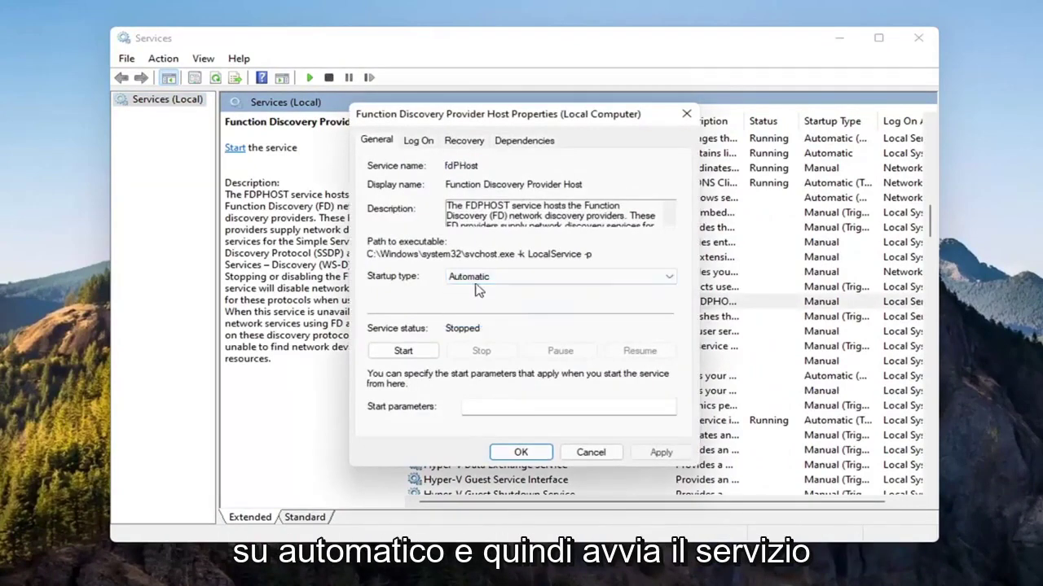
{"action": "left_click", "coordinate": [403, 352]}
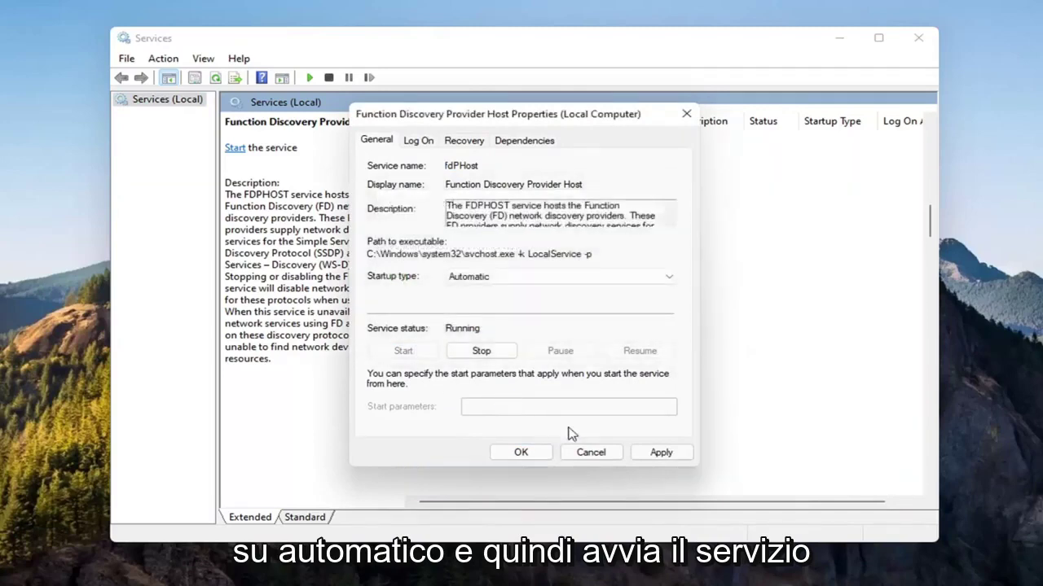
{"action": "left_click", "coordinate": [658, 452]}
{"action": "left_click", "coordinate": [521, 453]}
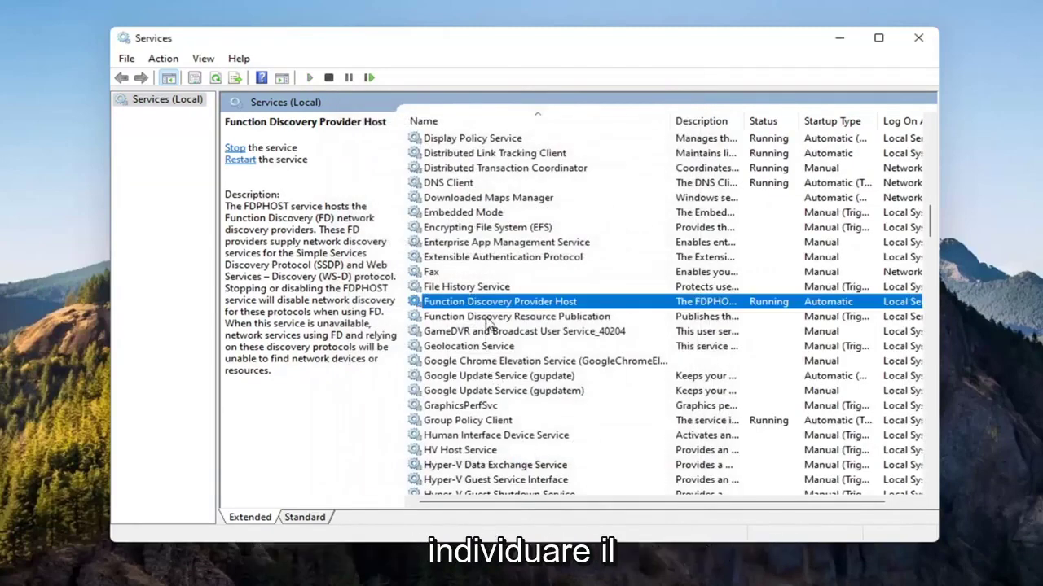
Set the Function Discovery Resource Publication service's startup type to Automatic, start the service and apply the change.
{"action": "left_click", "coordinate": [487, 318]}
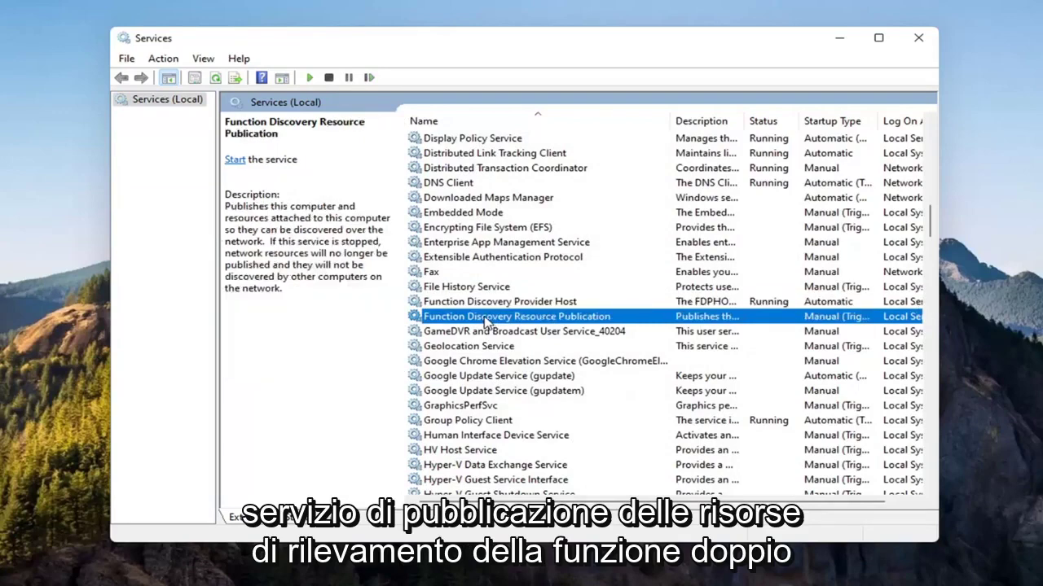
{"action": "double_click", "coordinate": [487, 318]}
{"action": "left_click", "coordinate": [492, 281]}
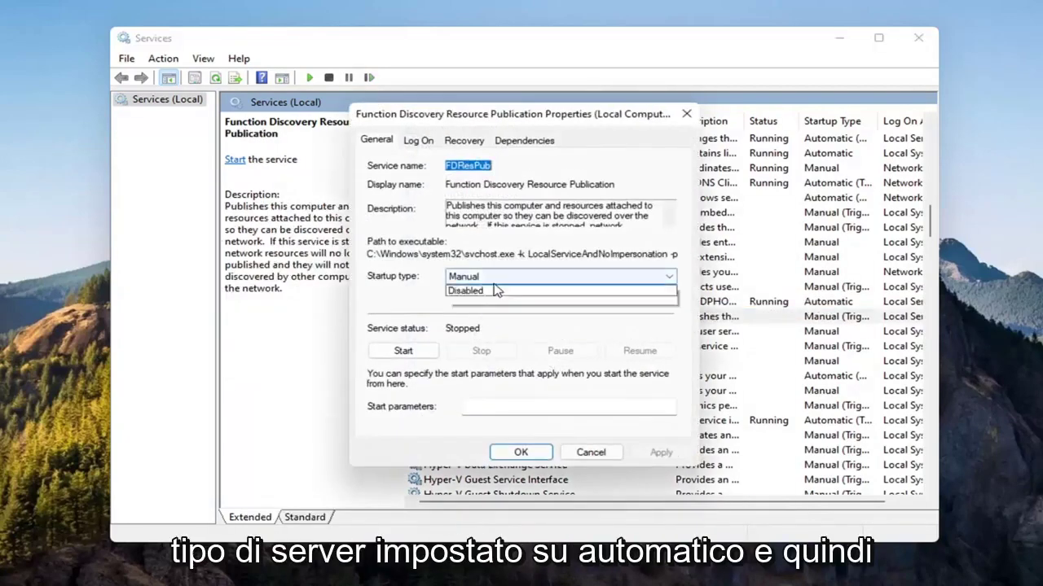
{"action": "left_click", "coordinate": [495, 304]}
{"action": "left_click", "coordinate": [403, 351]}
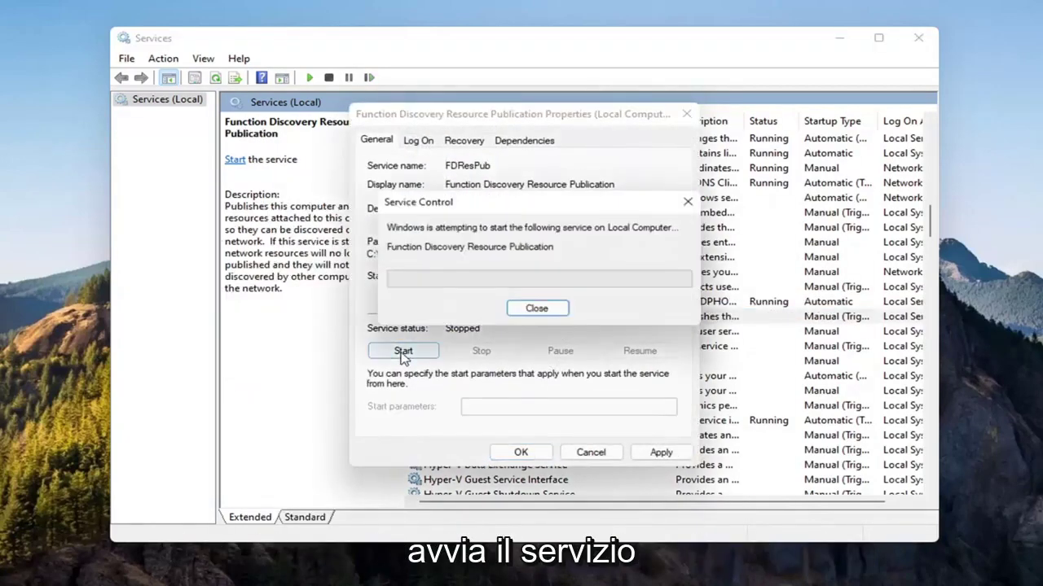
{"action": "left_click", "coordinate": [659, 453]}
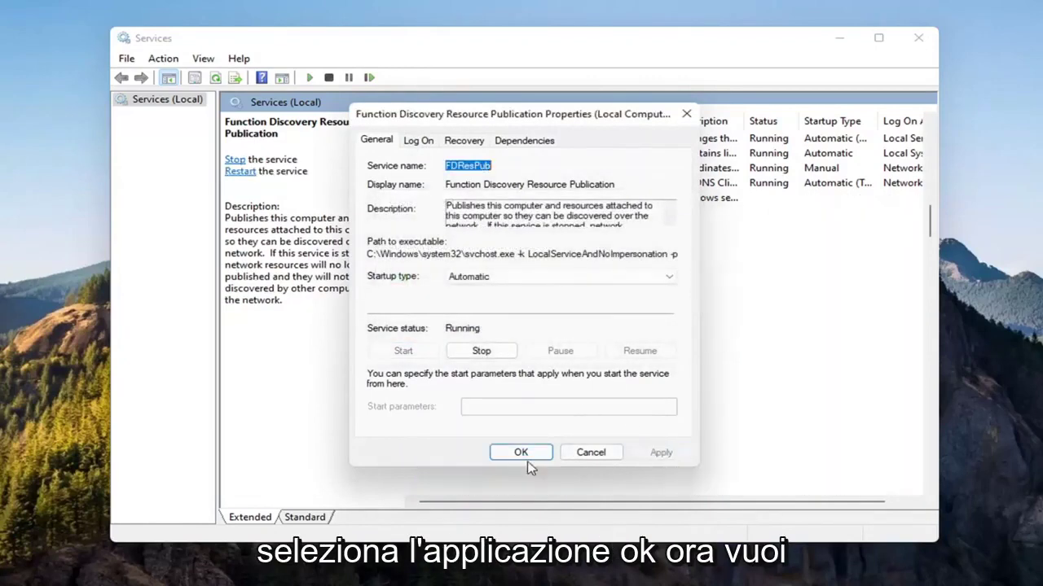
{"action": "left_click", "coordinate": [526, 457]}
Set the SSDP Discovery service's startup type to Automatic and apply the change.
{"action": "scroll", "coordinate": [651, 352], "scroll_direction": "down", "scroll_amount": 14}
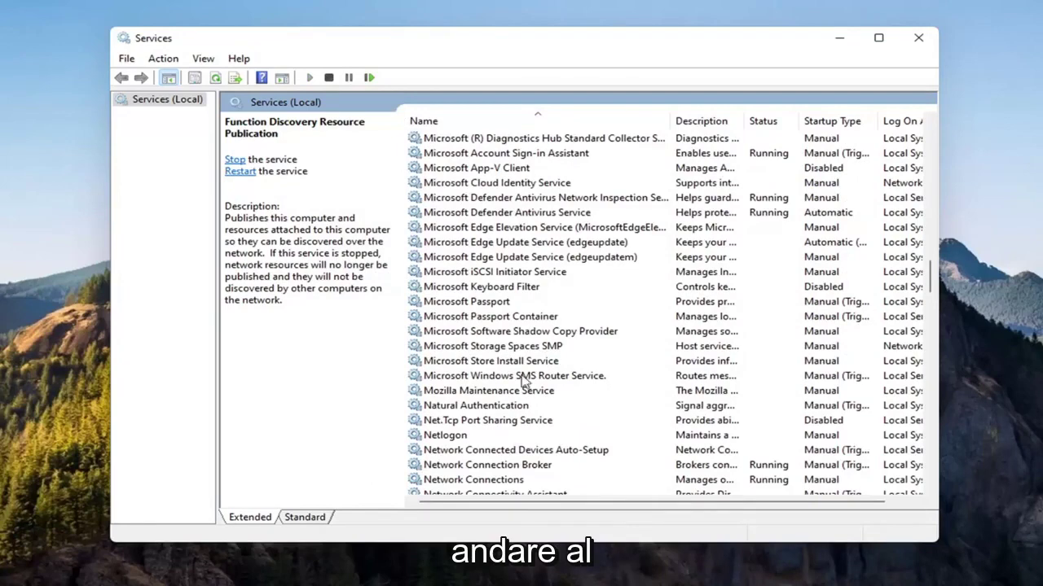
{"action": "scroll", "coordinate": [570, 363], "scroll_direction": "down", "scroll_amount": 16}
{"action": "scroll", "coordinate": [589, 370], "scroll_direction": "down", "scroll_amount": 3}
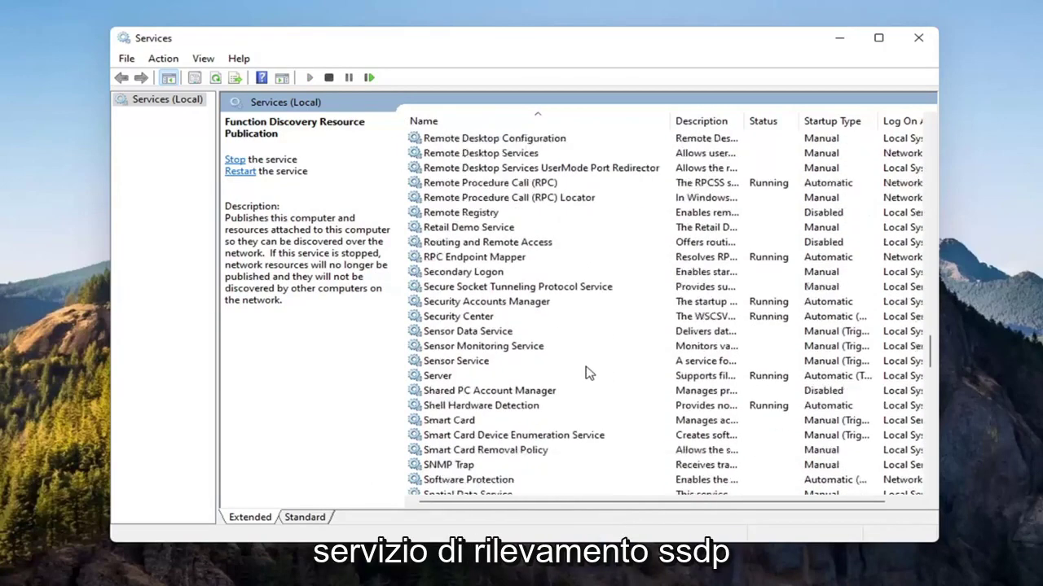
{"action": "scroll", "coordinate": [470, 351], "scroll_direction": "down", "scroll_amount": 2}
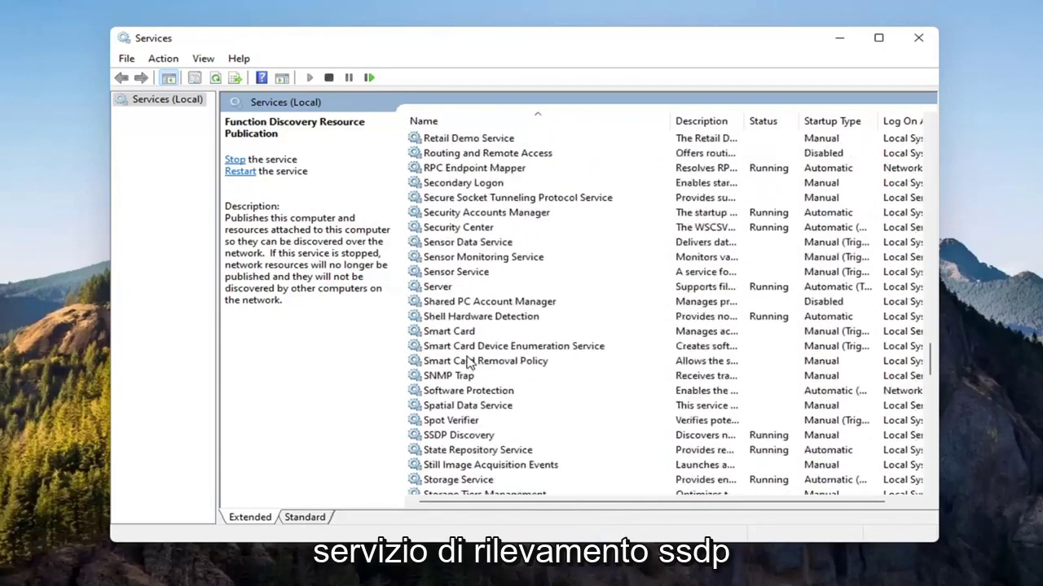
{"action": "left_click", "coordinate": [459, 435]}
{"action": "scroll", "coordinate": [450, 391], "scroll_direction": "down", "scroll_amount": 2}
{"action": "double_click", "coordinate": [452, 348]}
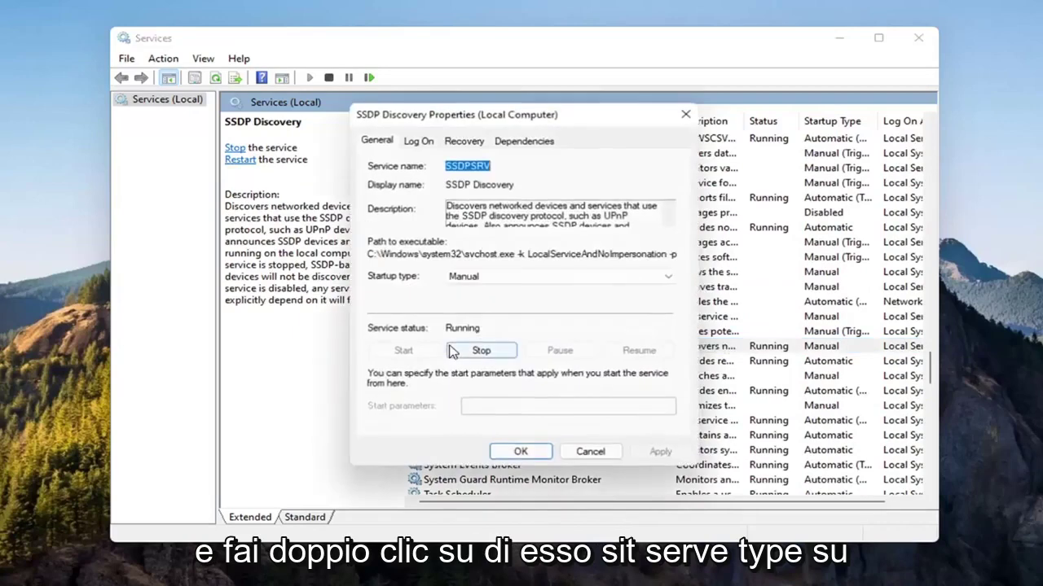
{"action": "left_click", "coordinate": [453, 277]}
{"action": "left_click", "coordinate": [469, 299]}
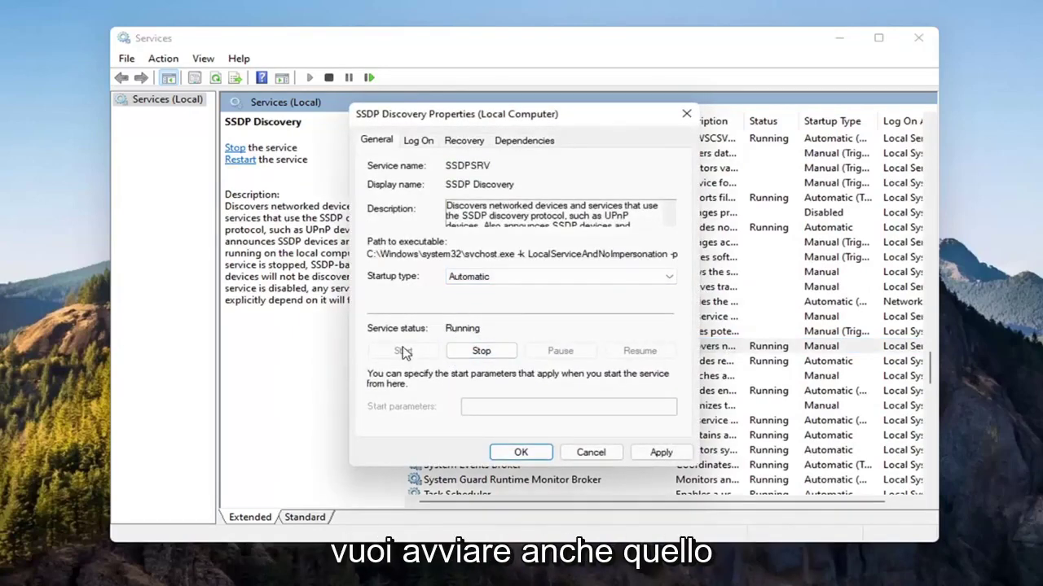
{"action": "left_click", "coordinate": [660, 452]}
{"action": "left_click", "coordinate": [522, 452]}
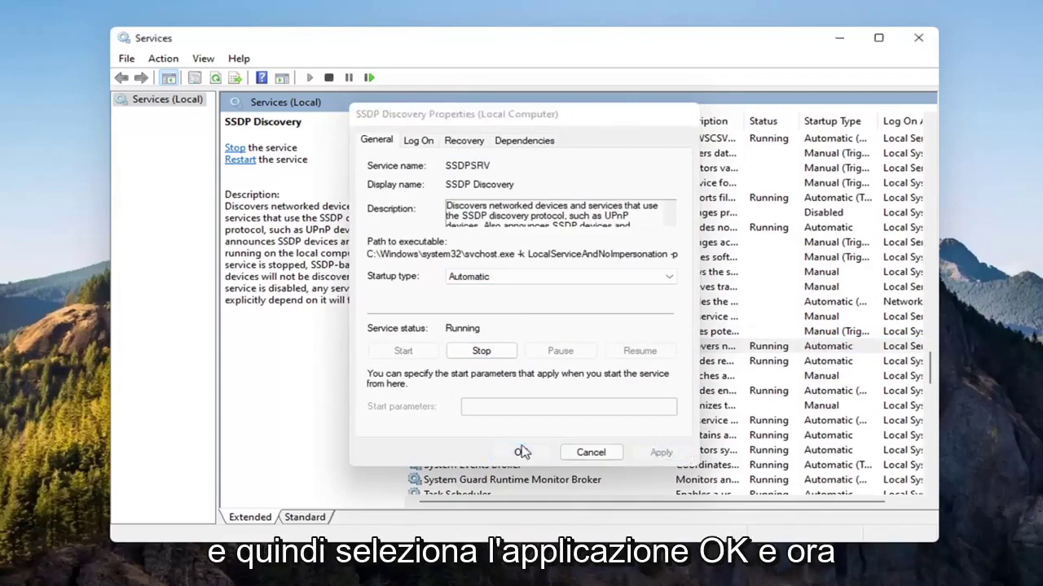
Set the UPnP Device Host service's startup type to Automatic, start the service, apply the change and close the Services window.
{"action": "scroll", "coordinate": [528, 366], "scroll_direction": "down", "scroll_amount": 6}
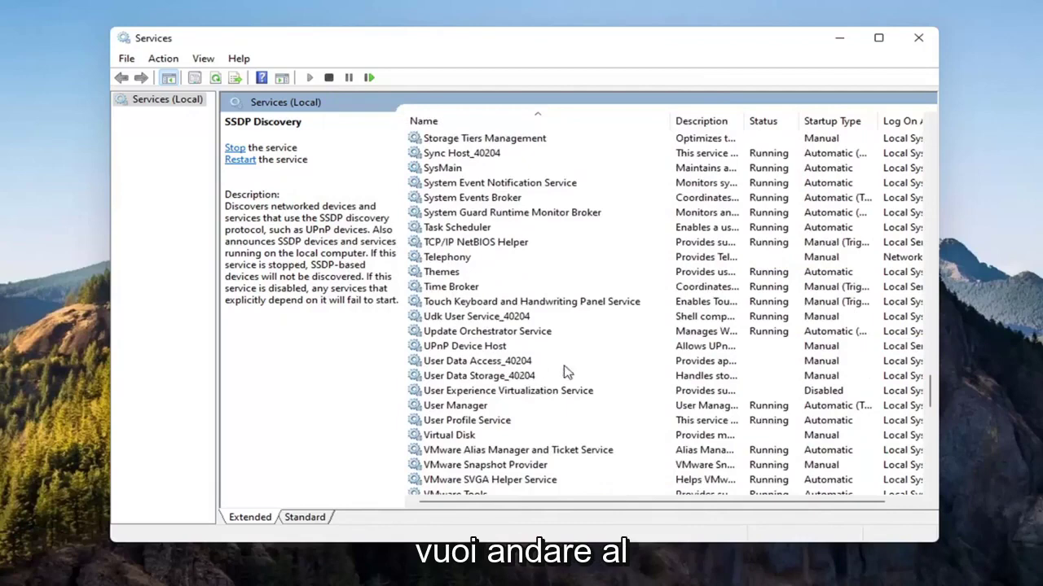
{"action": "left_click", "coordinate": [457, 348]}
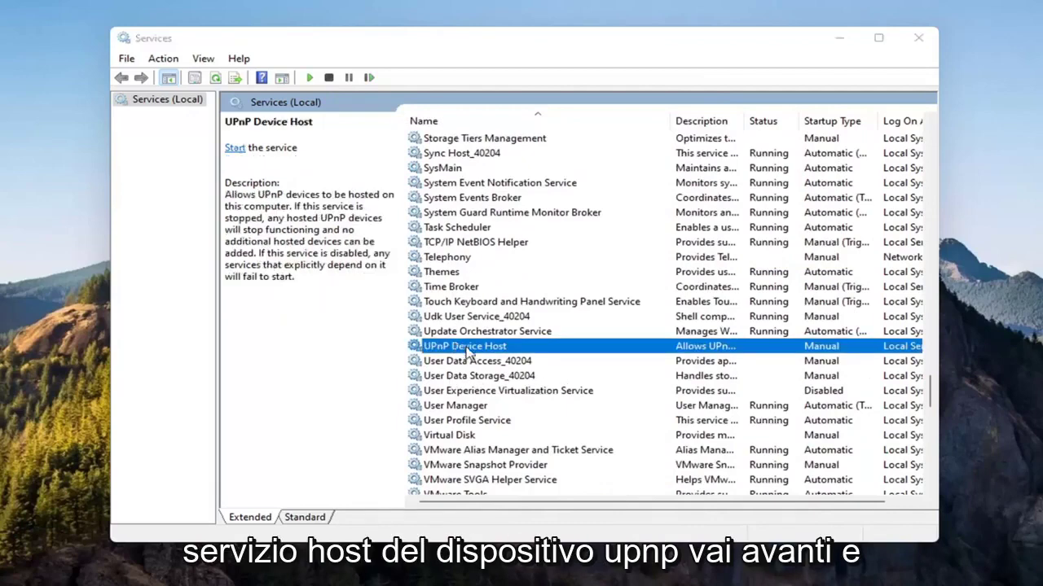
{"action": "double_click", "coordinate": [457, 348]}
{"action": "left_click", "coordinate": [479, 278]}
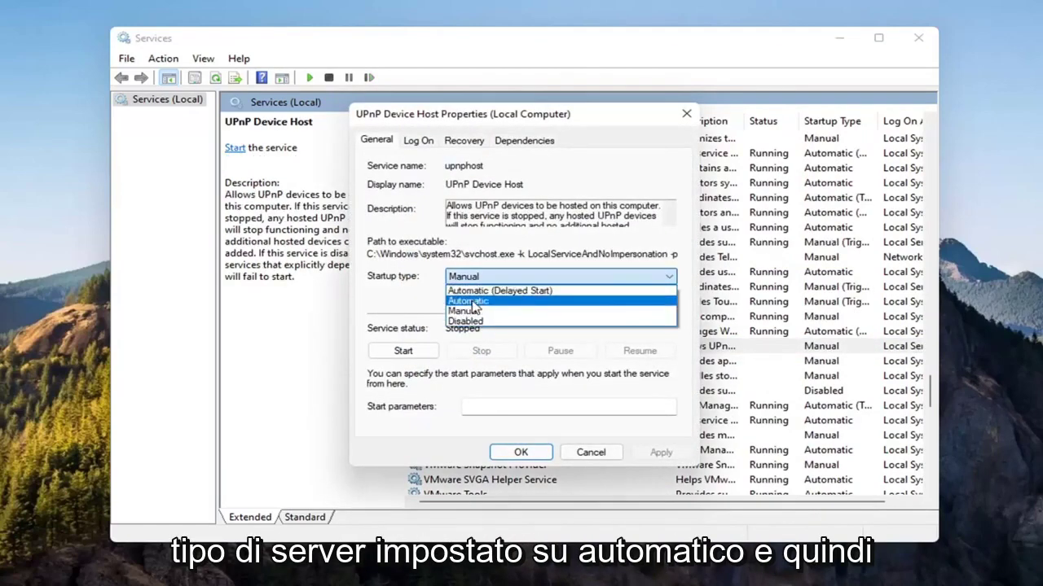
{"action": "left_click", "coordinate": [469, 300]}
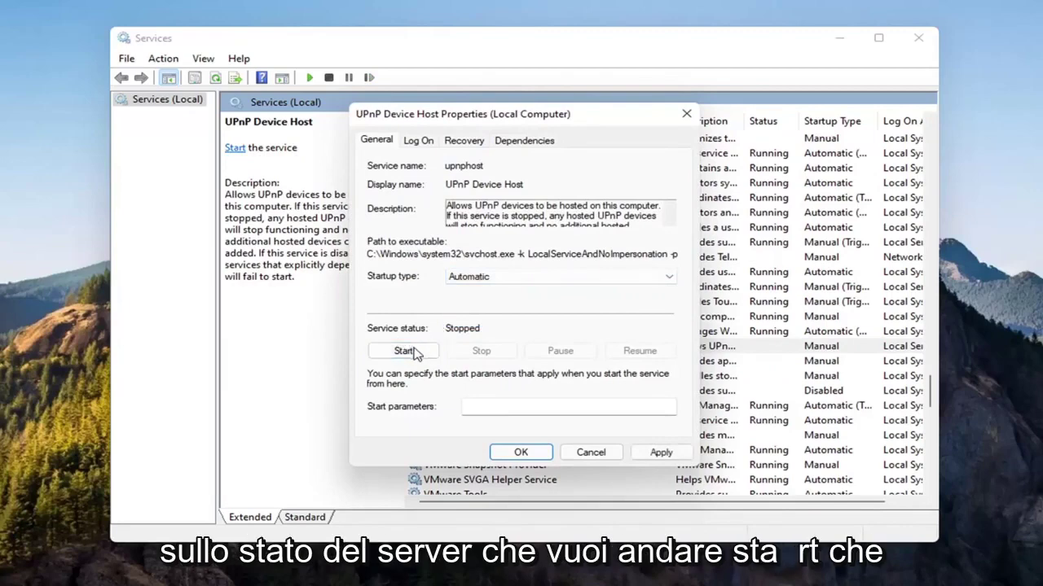
{"action": "left_click", "coordinate": [414, 350]}
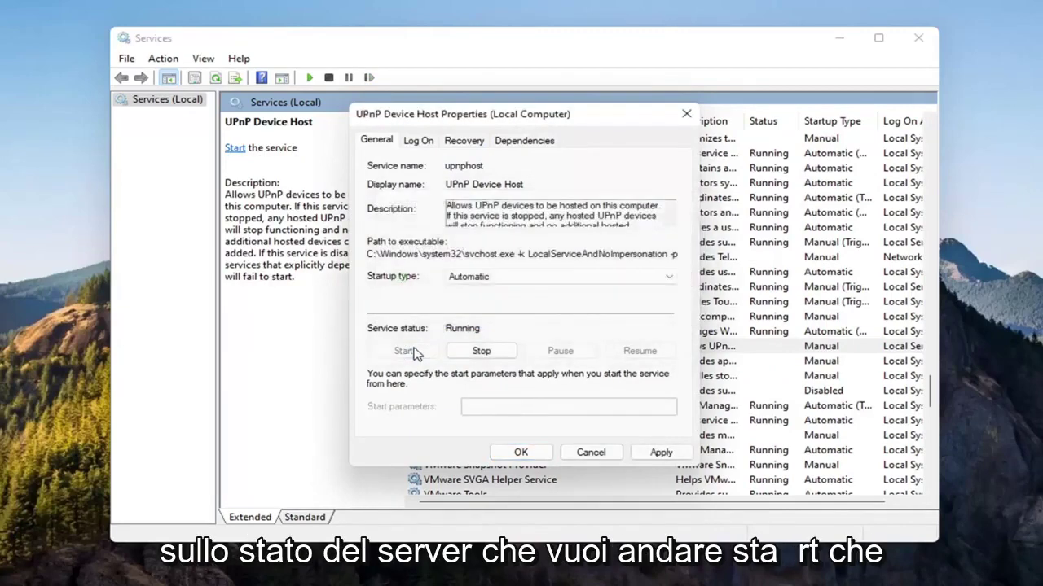
{"action": "left_click", "coordinate": [657, 452]}
{"action": "left_click", "coordinate": [515, 454]}
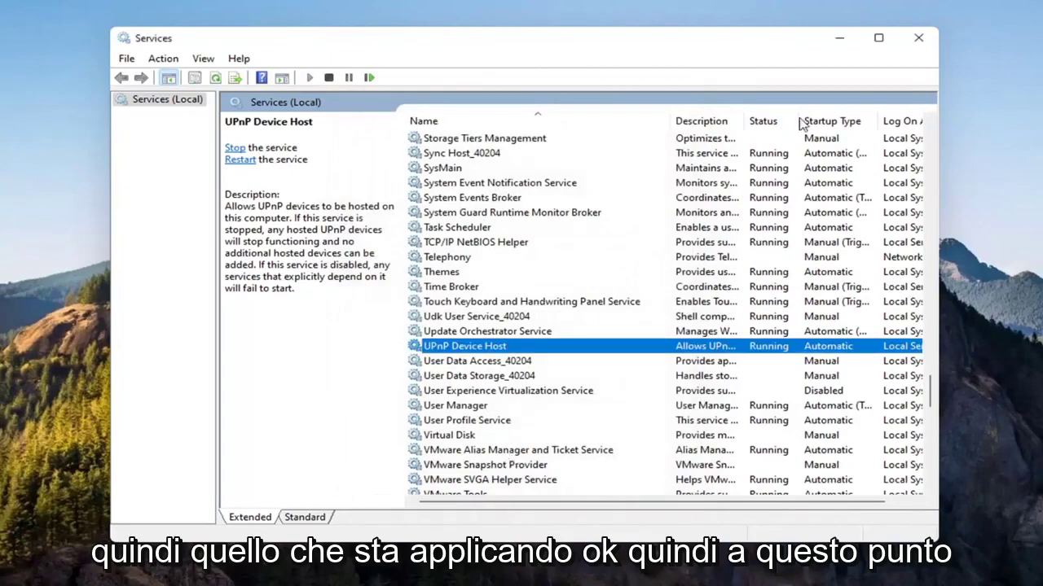
{"action": "left_click", "coordinate": [918, 37]}
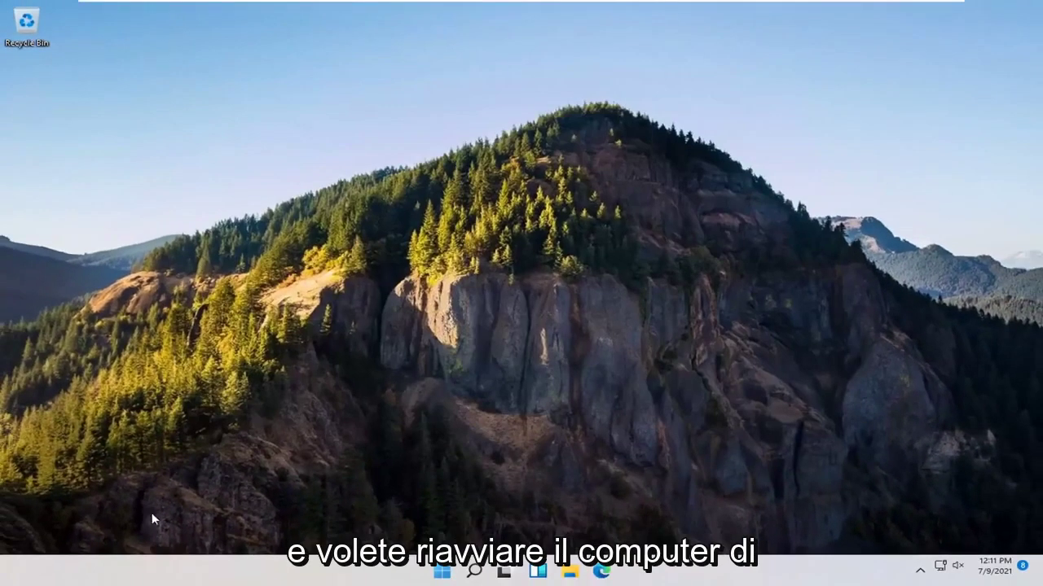
Restart the computer and sign back in to the user account.
{"action": "right_click", "coordinate": [442, 571]}
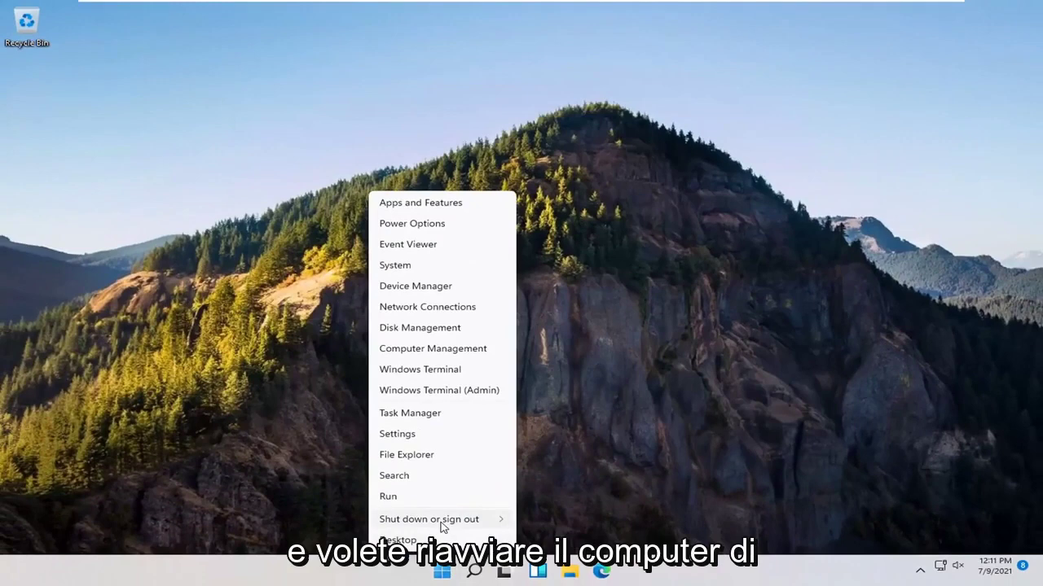
{"action": "mouse_move", "coordinate": [465, 521]}
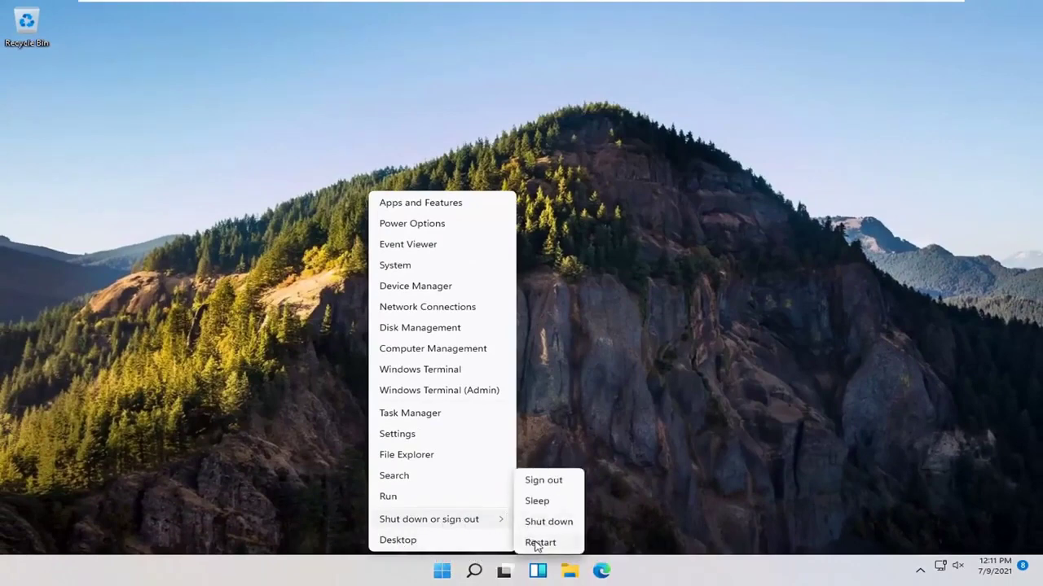
{"action": "left_click", "coordinate": [540, 543]}
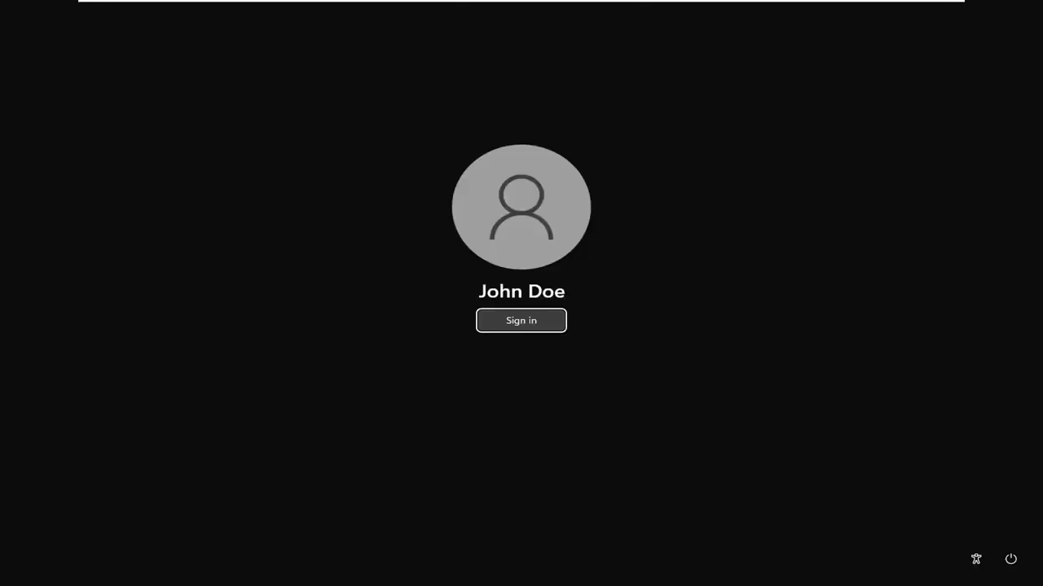
{"action": "key", "text": "Return"}
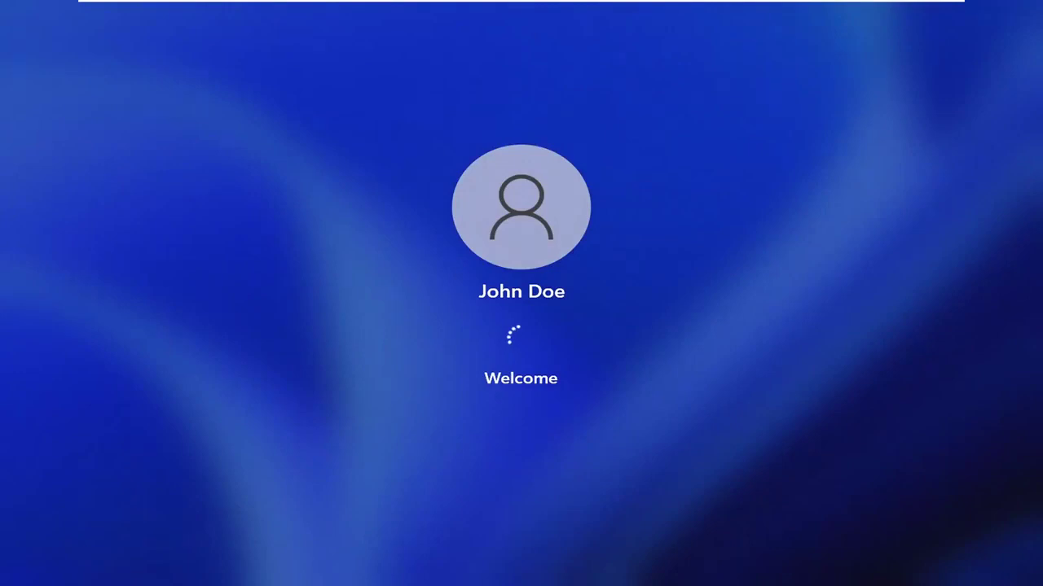